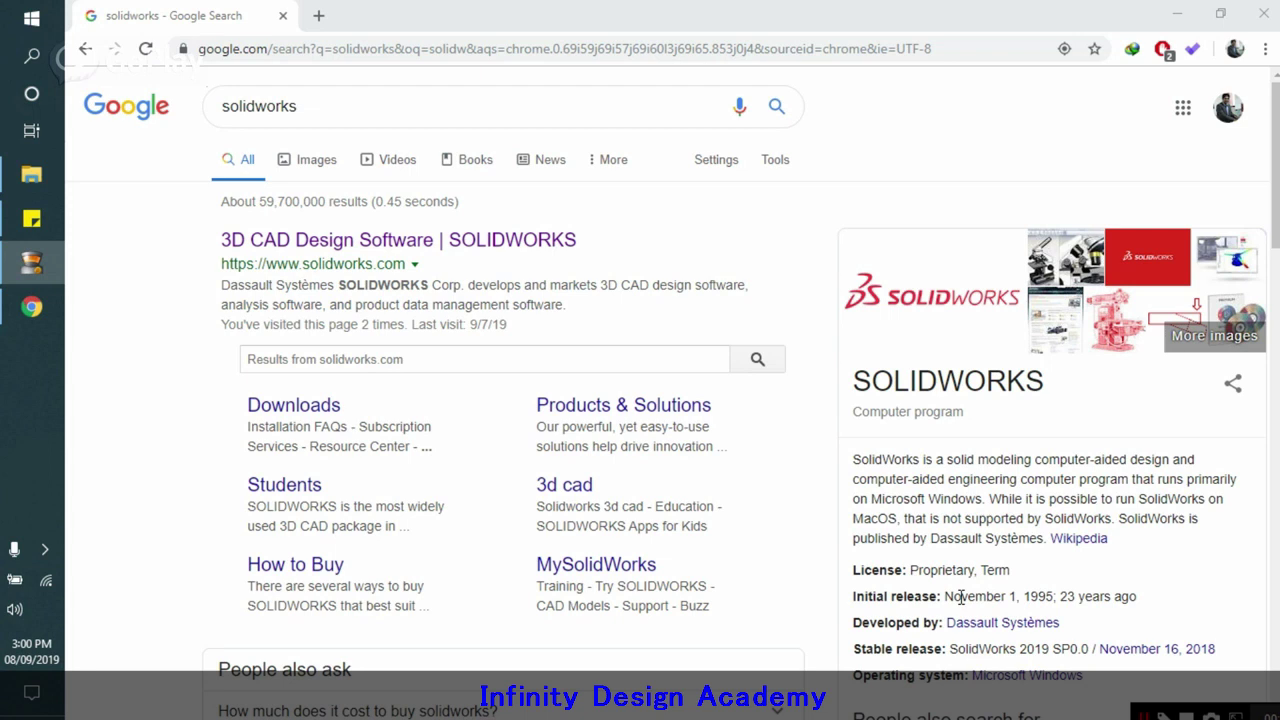
- Open the official SOLIDWORKS website from the search results and go to the Certification Program page under Training
{"action": "left_click", "coordinate": [298, 258]}
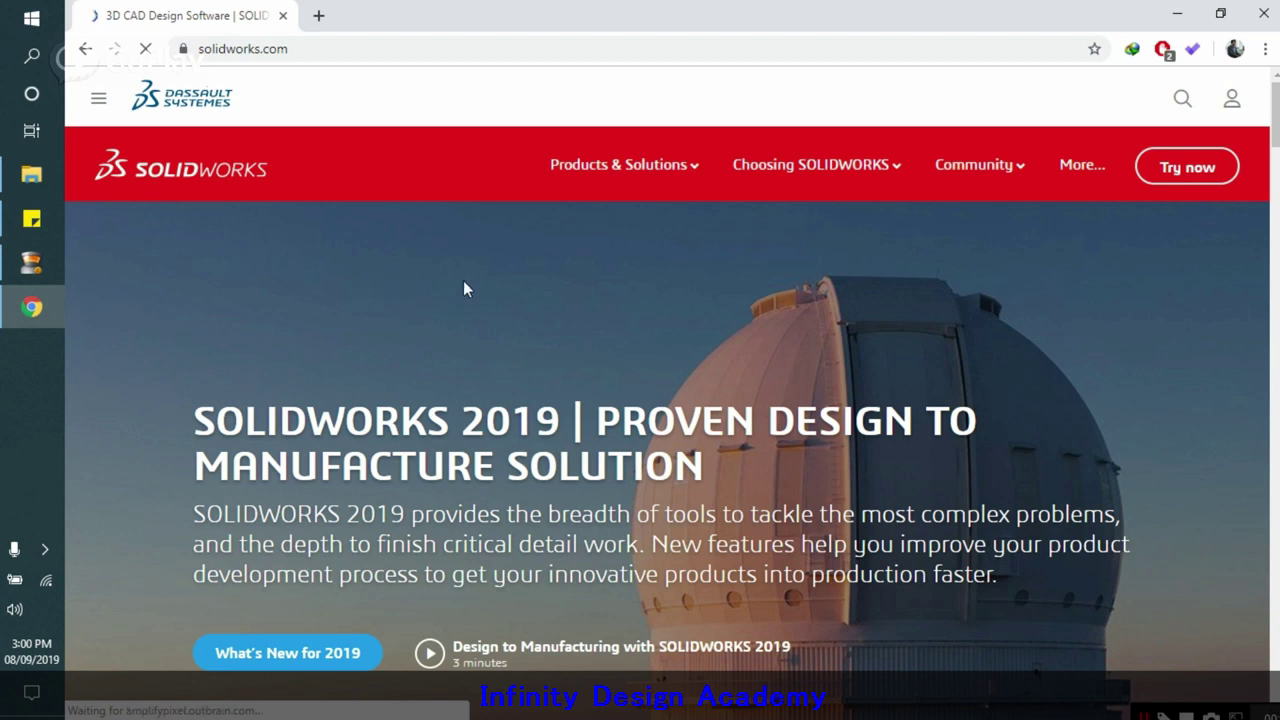
{"action": "left_click", "coordinate": [97, 104]}
{"action": "left_click", "coordinate": [238, 490]}
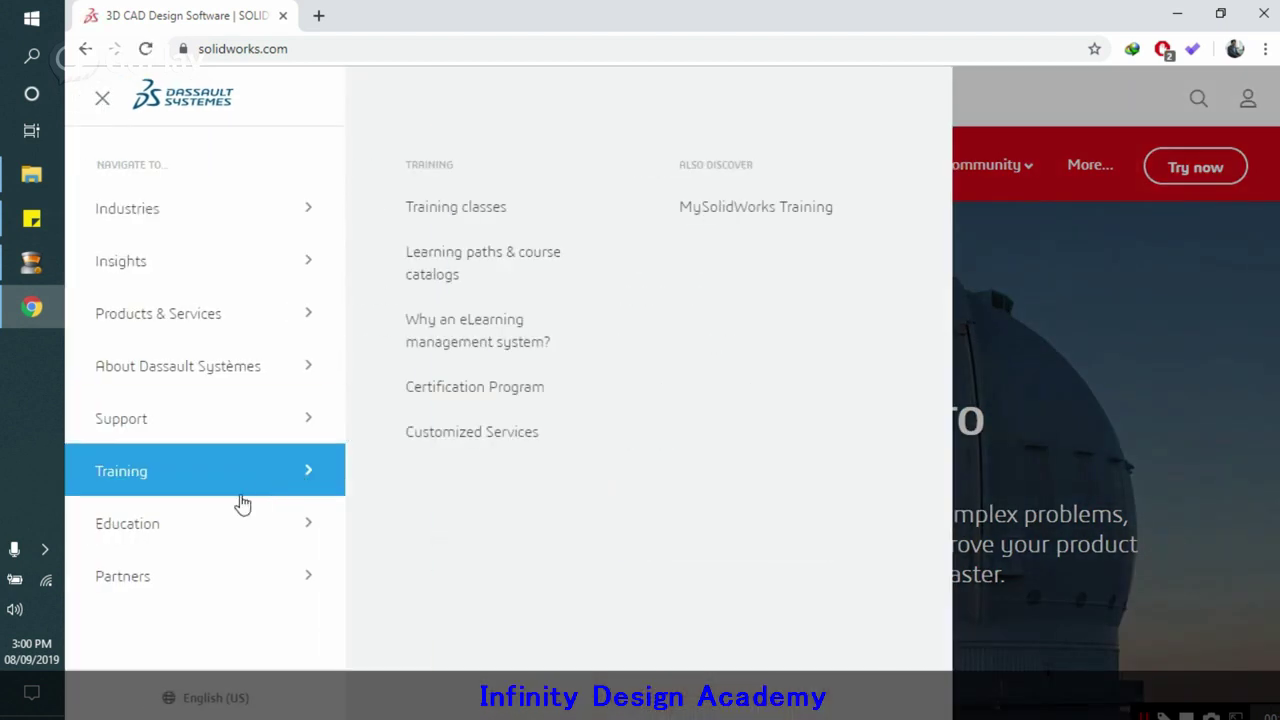
{"action": "left_click", "coordinate": [511, 397]}
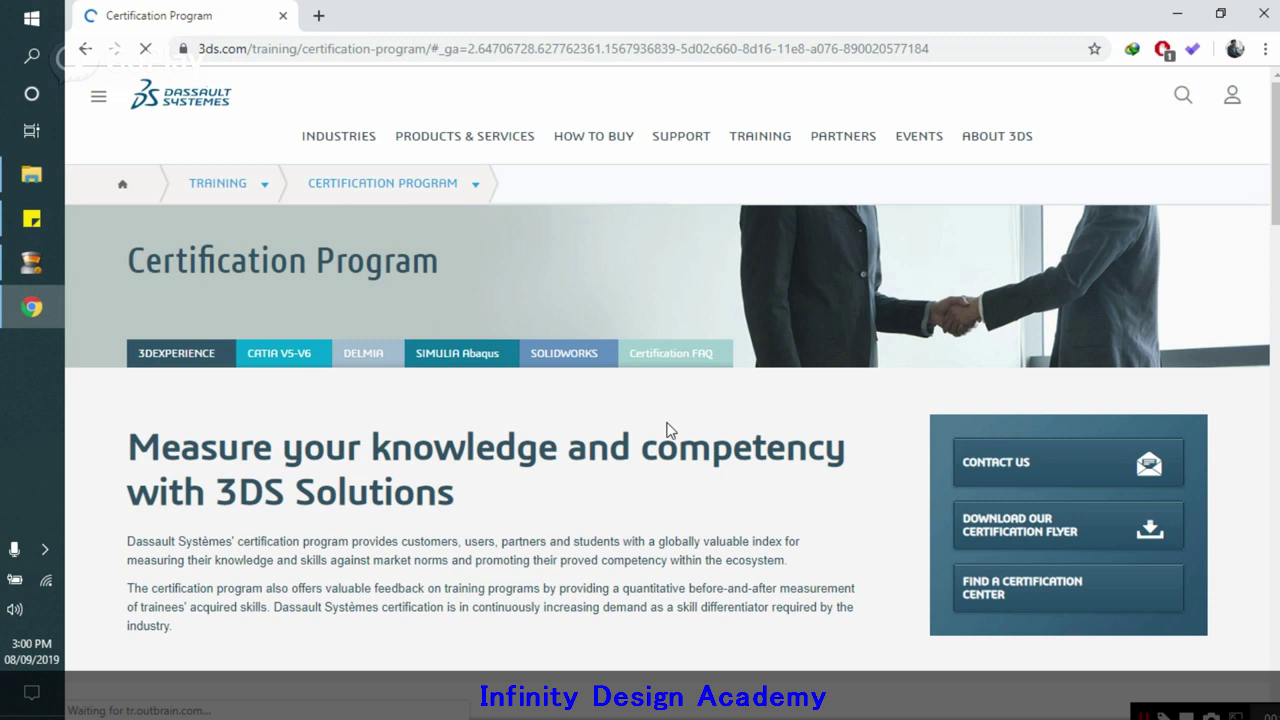
{"action": "scroll", "coordinate": [572, 456], "scroll_direction": "down", "scroll_amount": 5}
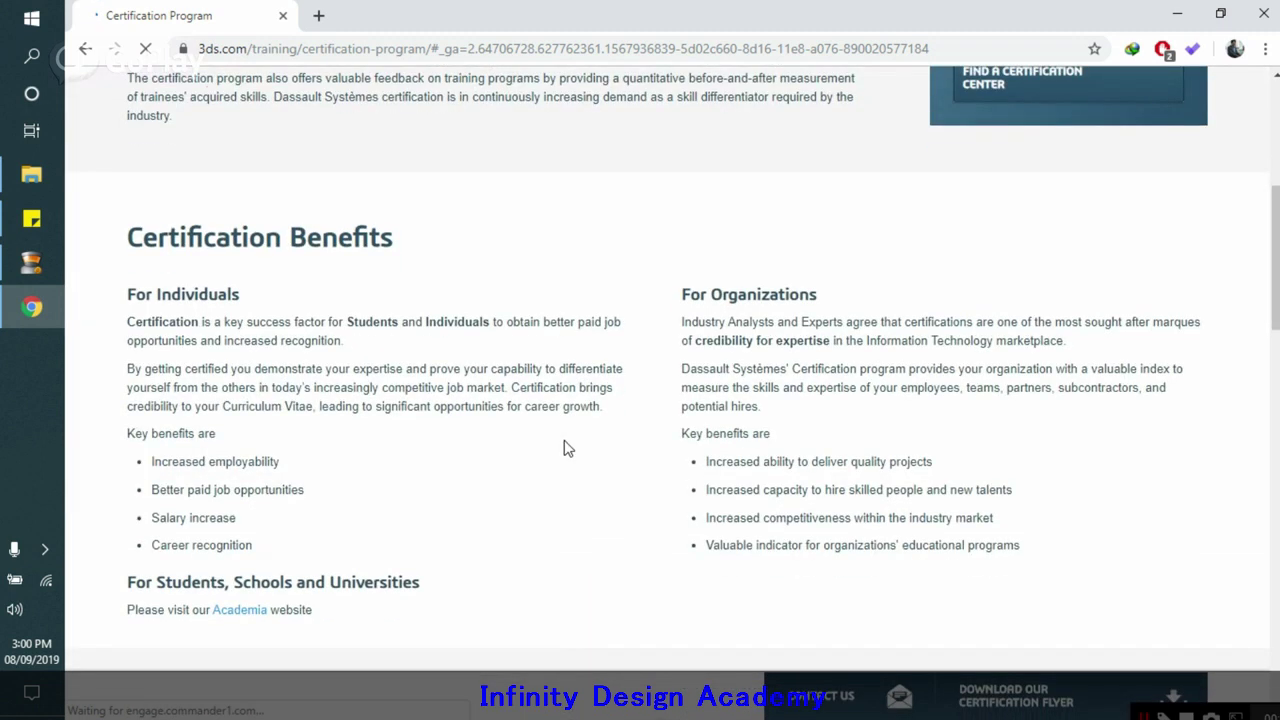
{"action": "scroll", "coordinate": [564, 449], "scroll_direction": "up", "scroll_amount": 4}
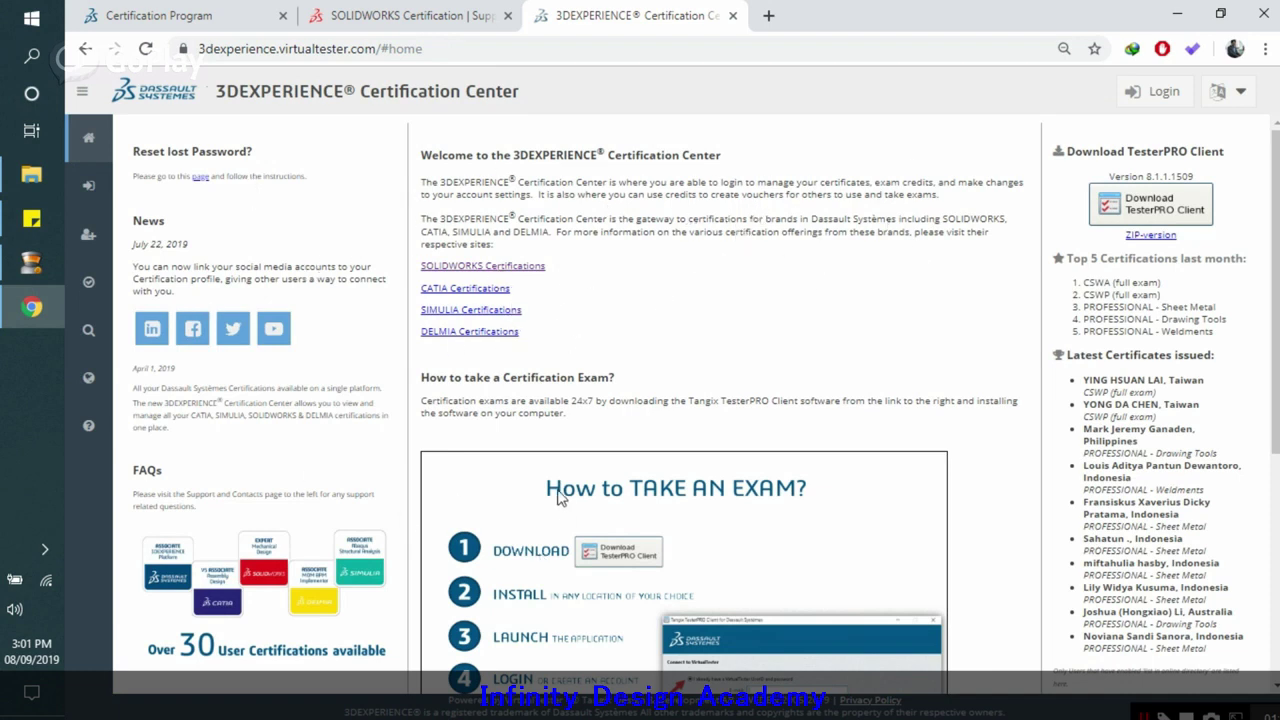
- Log in to the 3DEXPERIENCE Certification Center and return to its home page
{"action": "left_click", "coordinate": [1197, 92]}
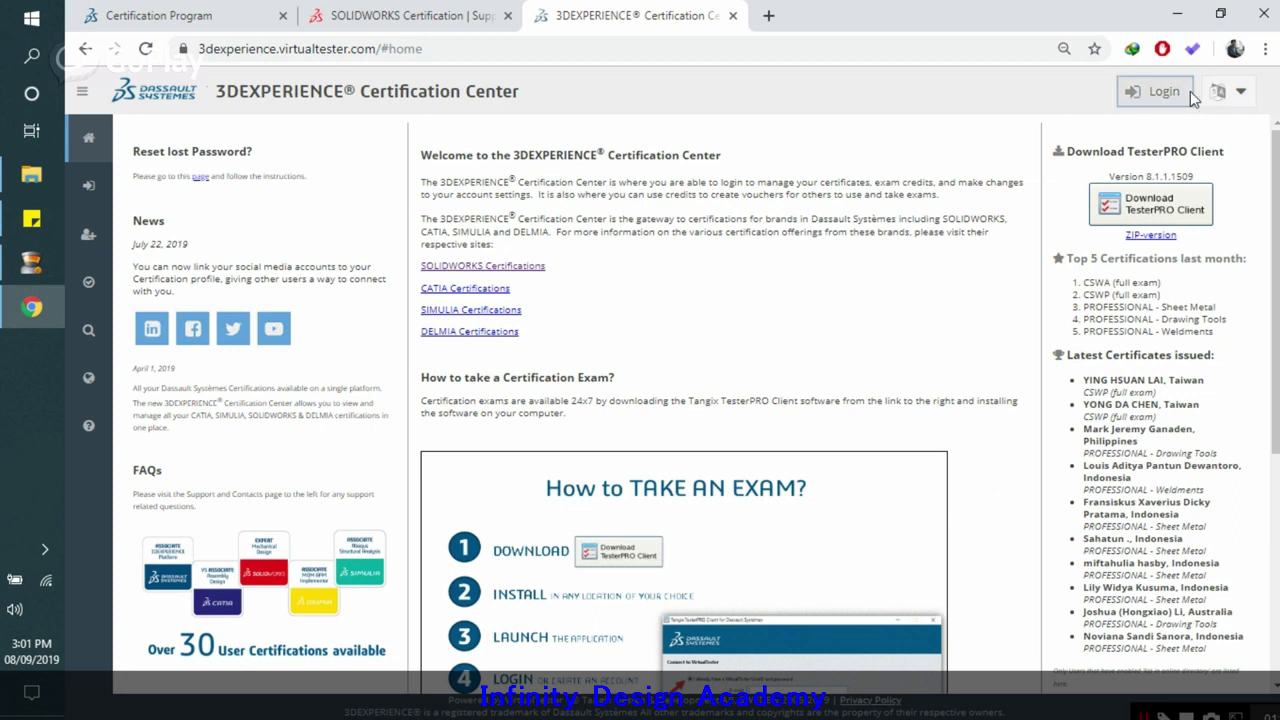
{"action": "left_click", "coordinate": [648, 448]}
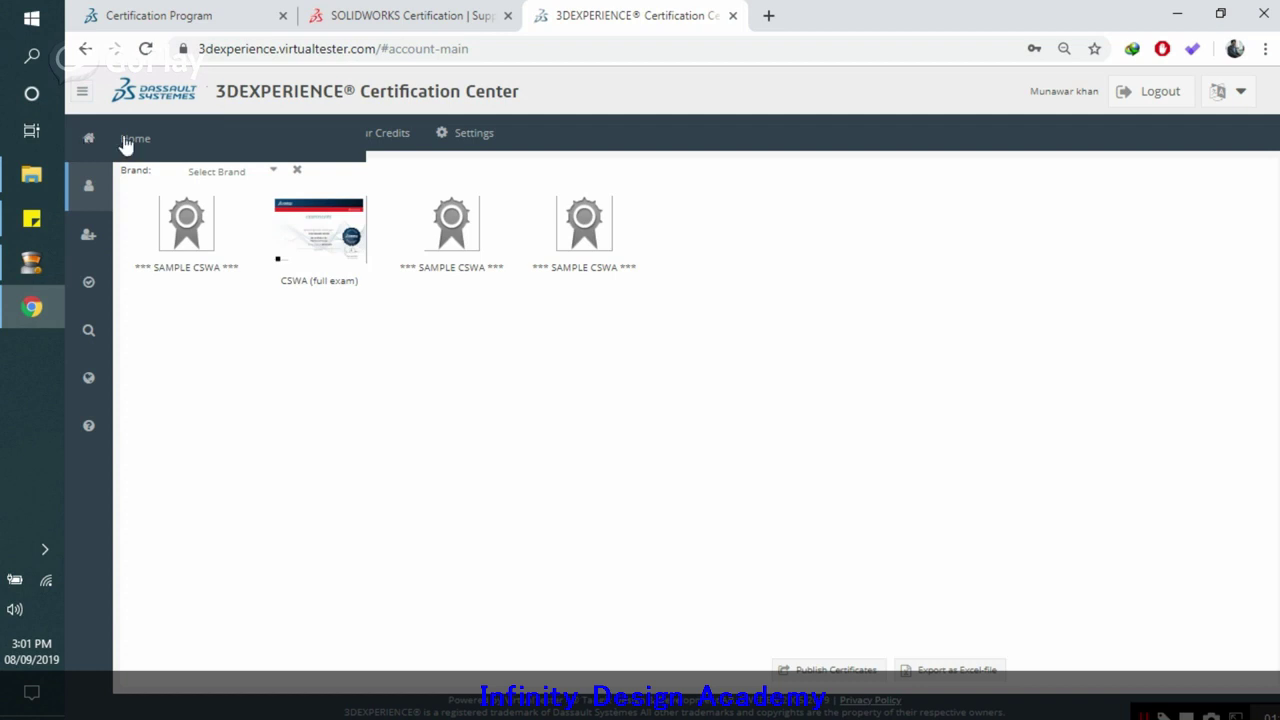
{"action": "left_click", "coordinate": [127, 142]}
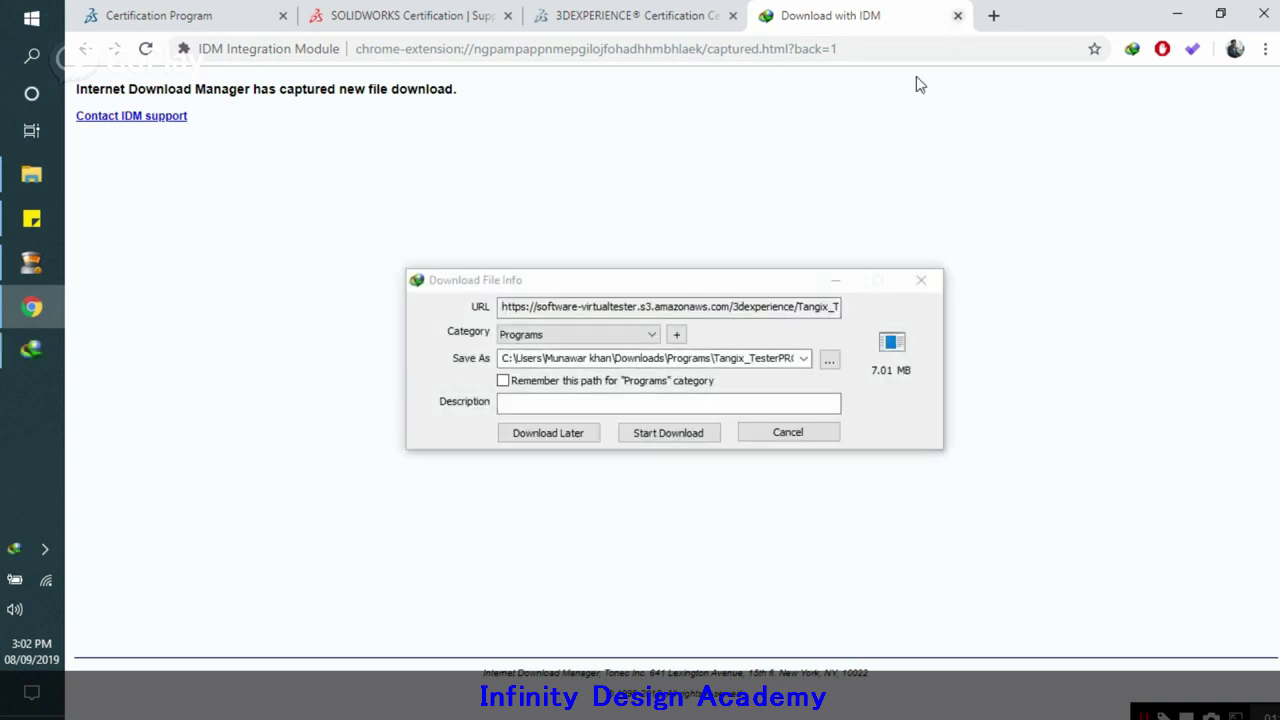
- Cancel the captured TesterPRO client download without adding a site exception, and close the download page
{"action": "left_click", "coordinate": [785, 433]}
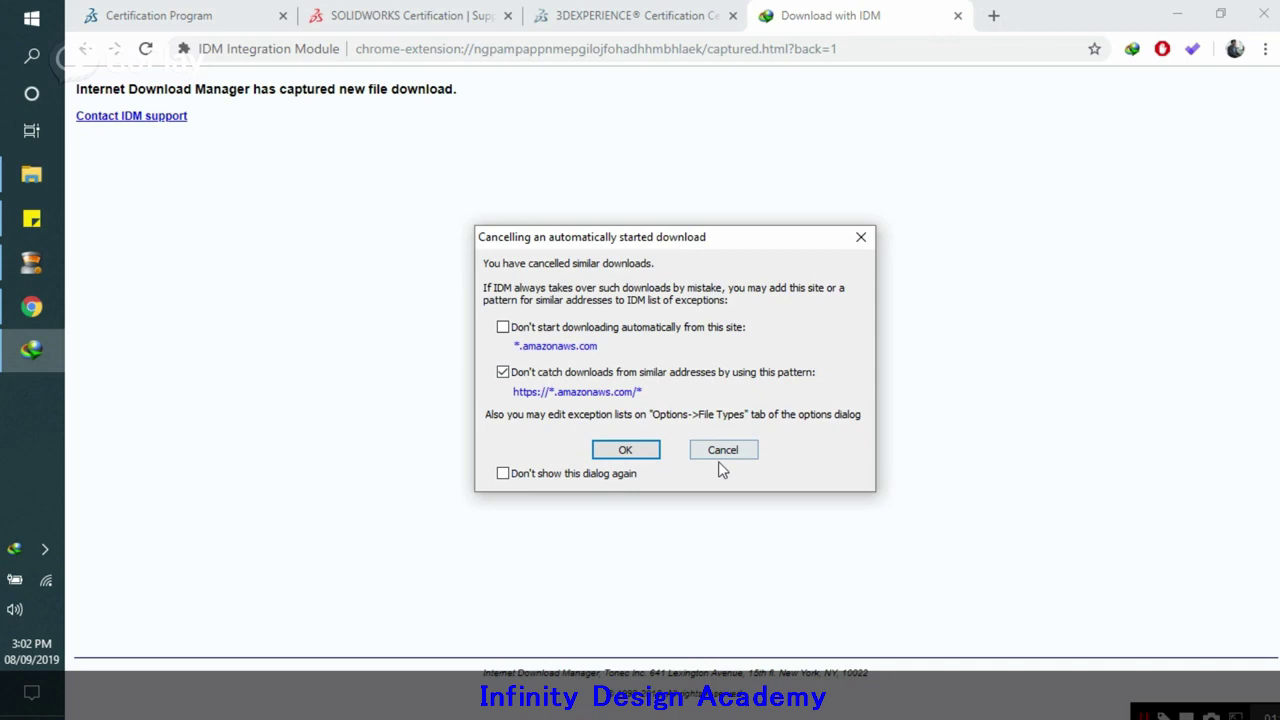
{"action": "left_click", "coordinate": [718, 452]}
{"action": "left_click", "coordinate": [957, 15]}
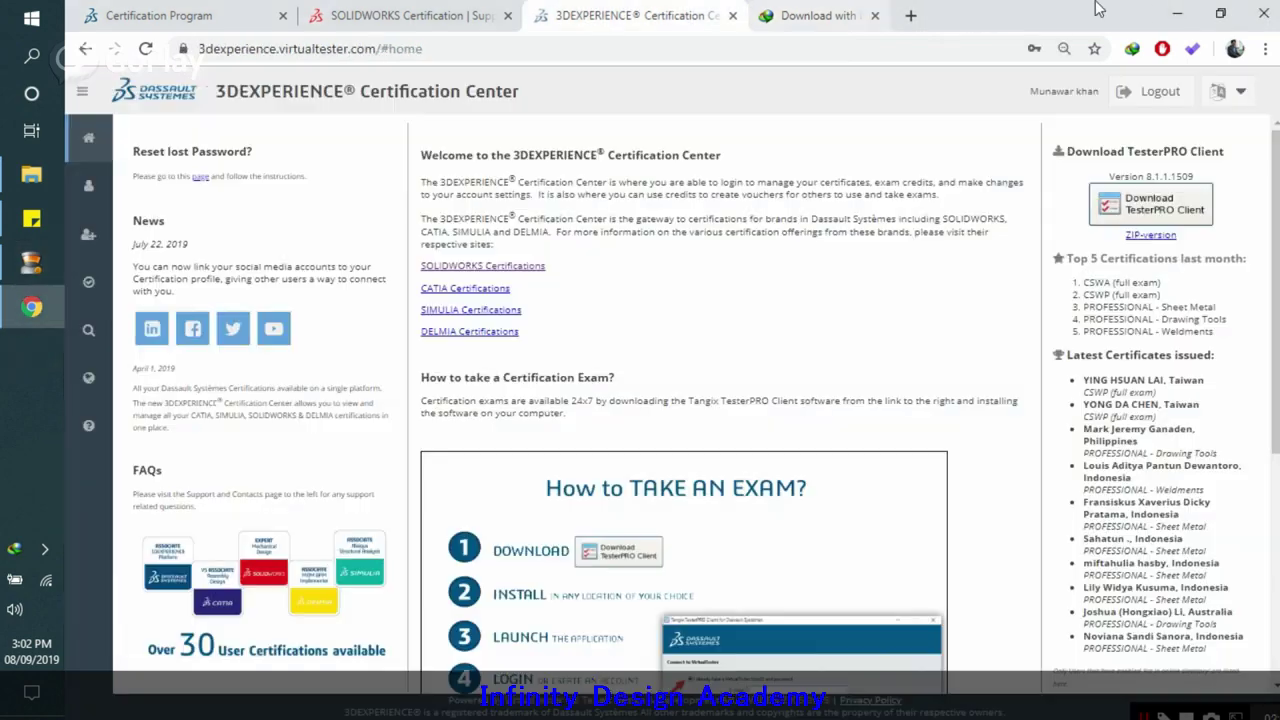
- Open the Tangix TesterPRO Client folder from the desktop and launch the Tangix TesterPRO application
{"action": "left_click", "coordinate": [1176, 14]}
{"action": "double_click", "coordinate": [323, 70]}
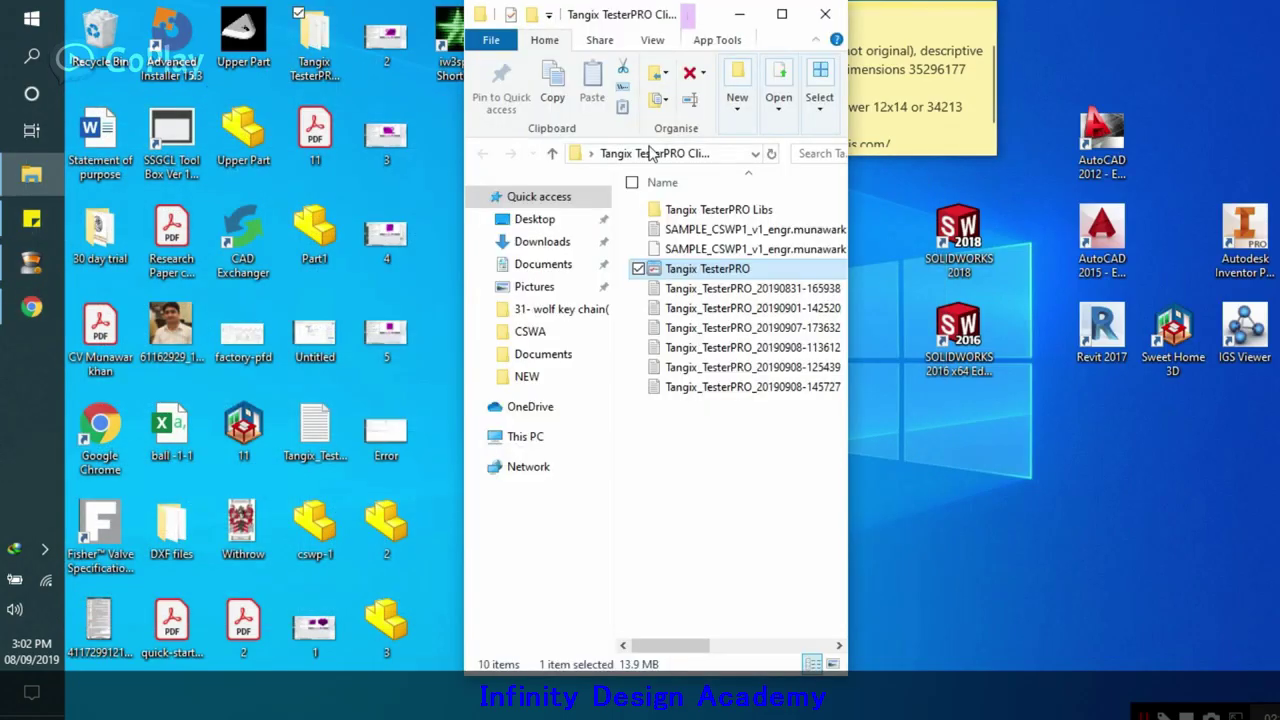
{"action": "left_click", "coordinate": [780, 14]}
{"action": "left_click", "coordinate": [557, 509]}
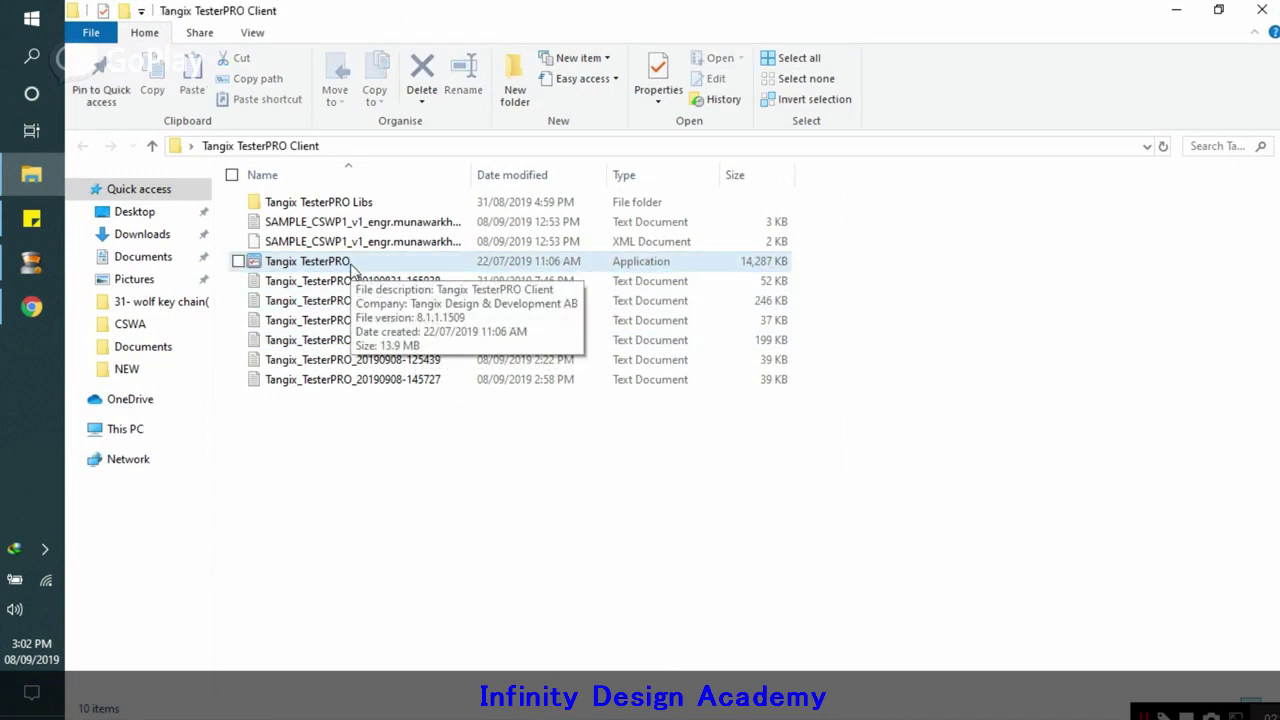
{"action": "double_click", "coordinate": [350, 263]}
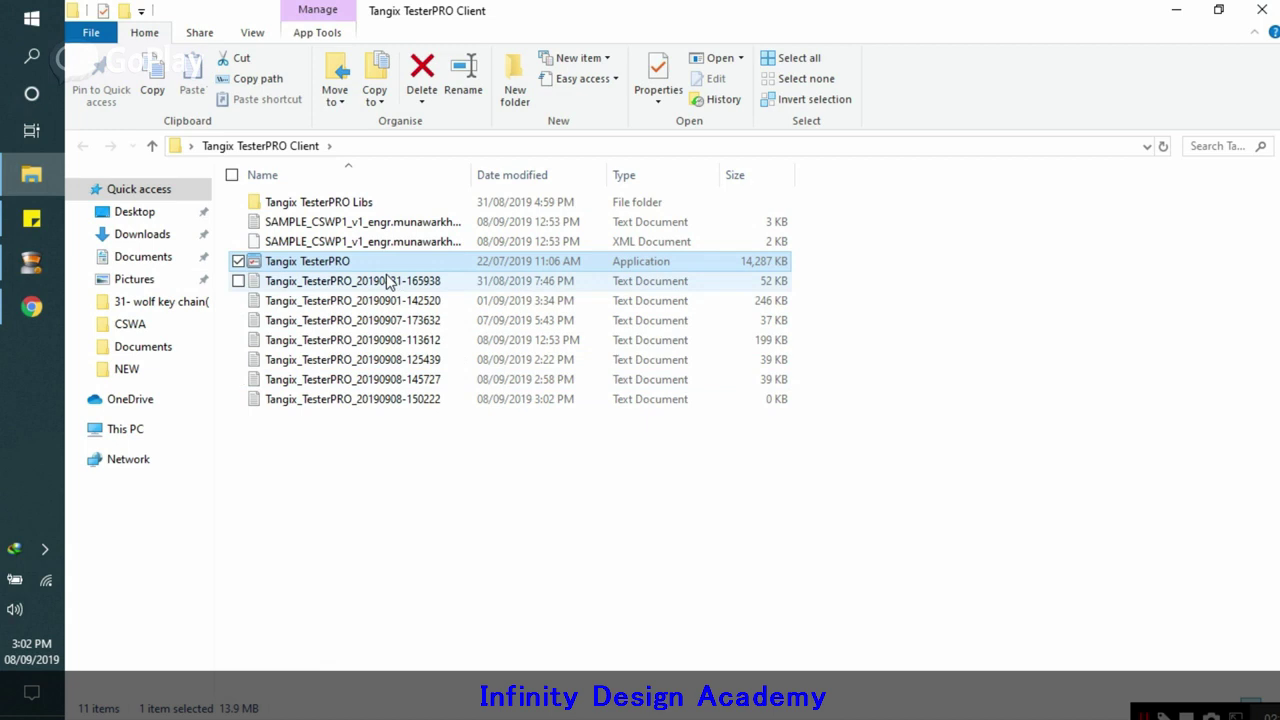
{"action": "double_click", "coordinate": [497, 259]}
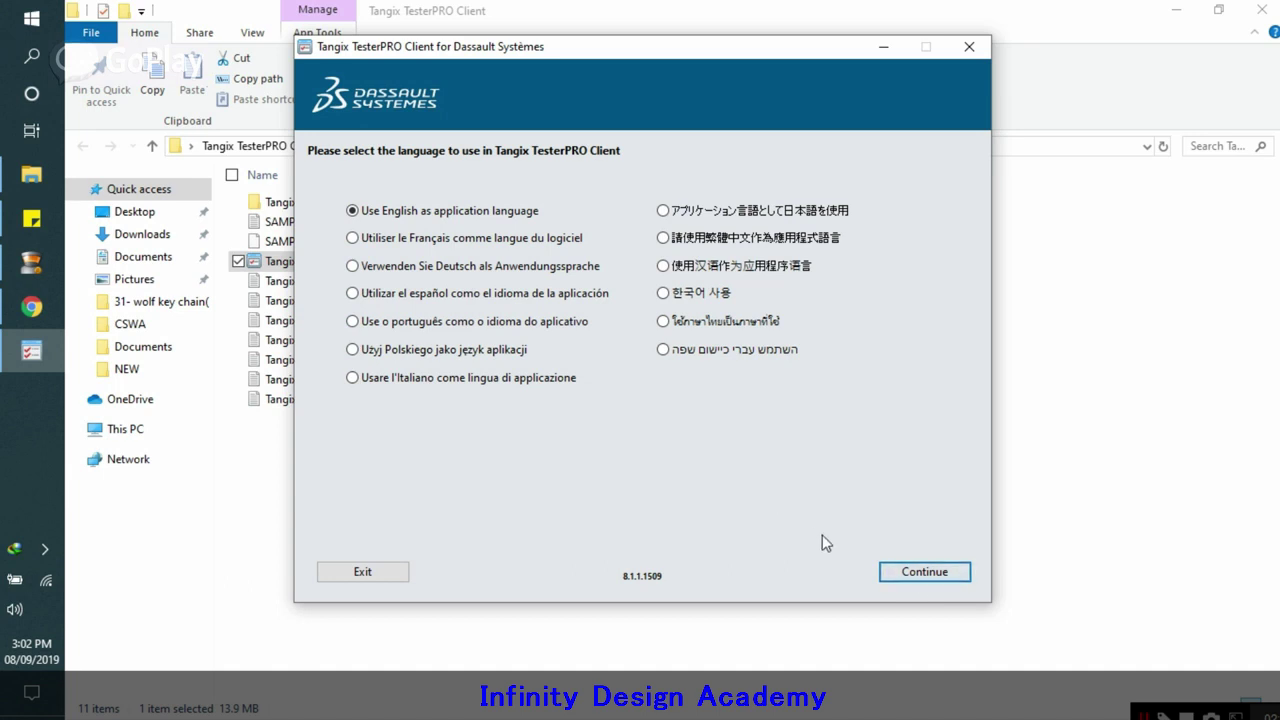
- Continue with English as the application language and connect to VirtualTester with the existing account's e-mail and password
{"action": "left_click", "coordinate": [886, 571]}
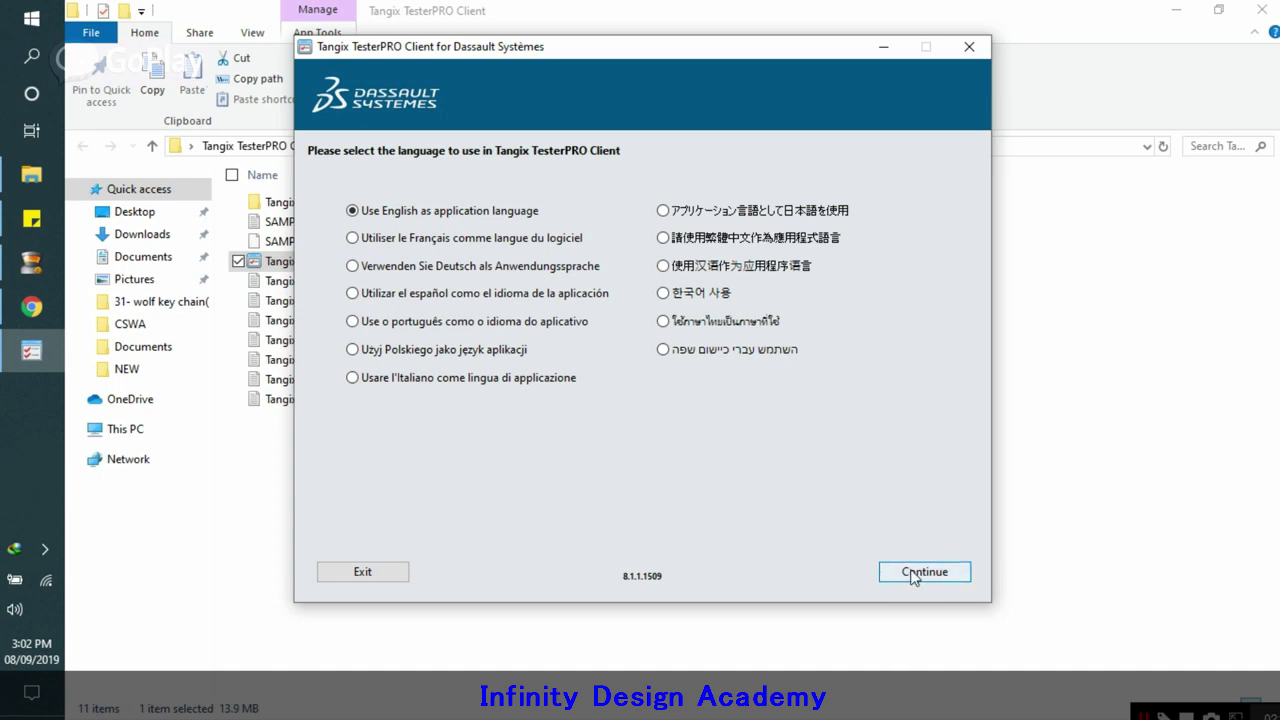
{"action": "left_click", "coordinate": [913, 575]}
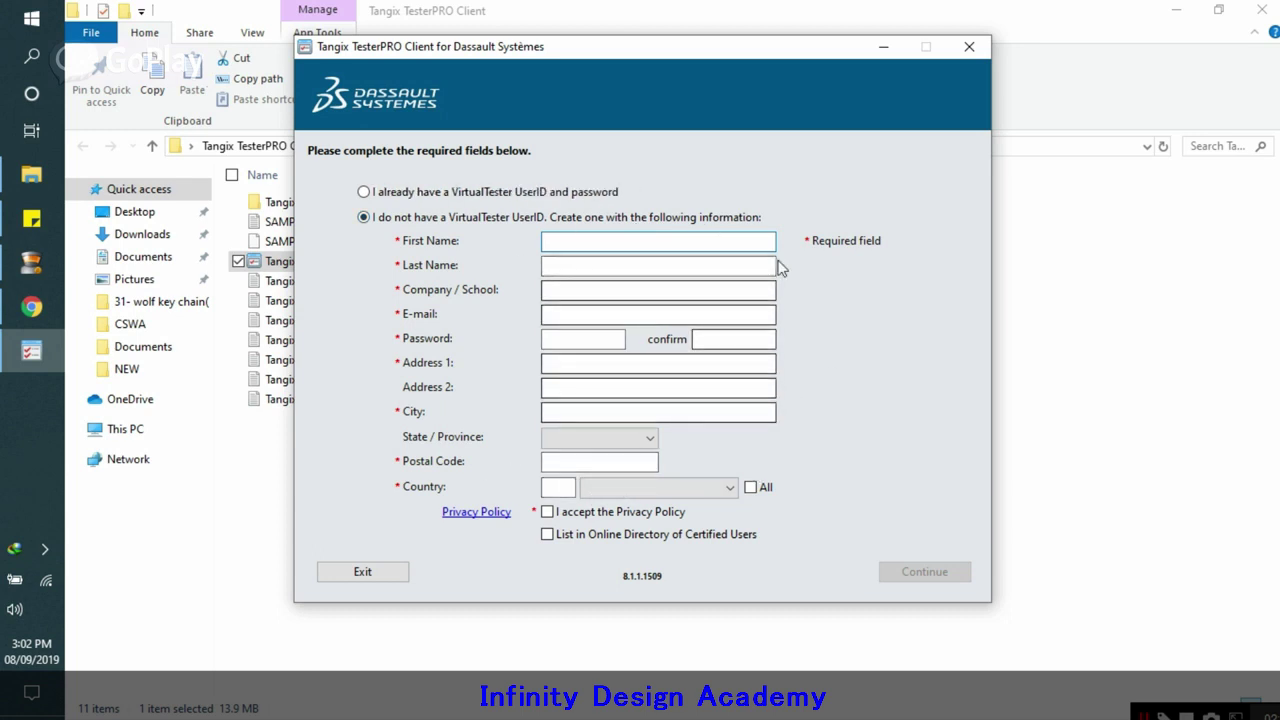
{"action": "left_click", "coordinate": [571, 192]}
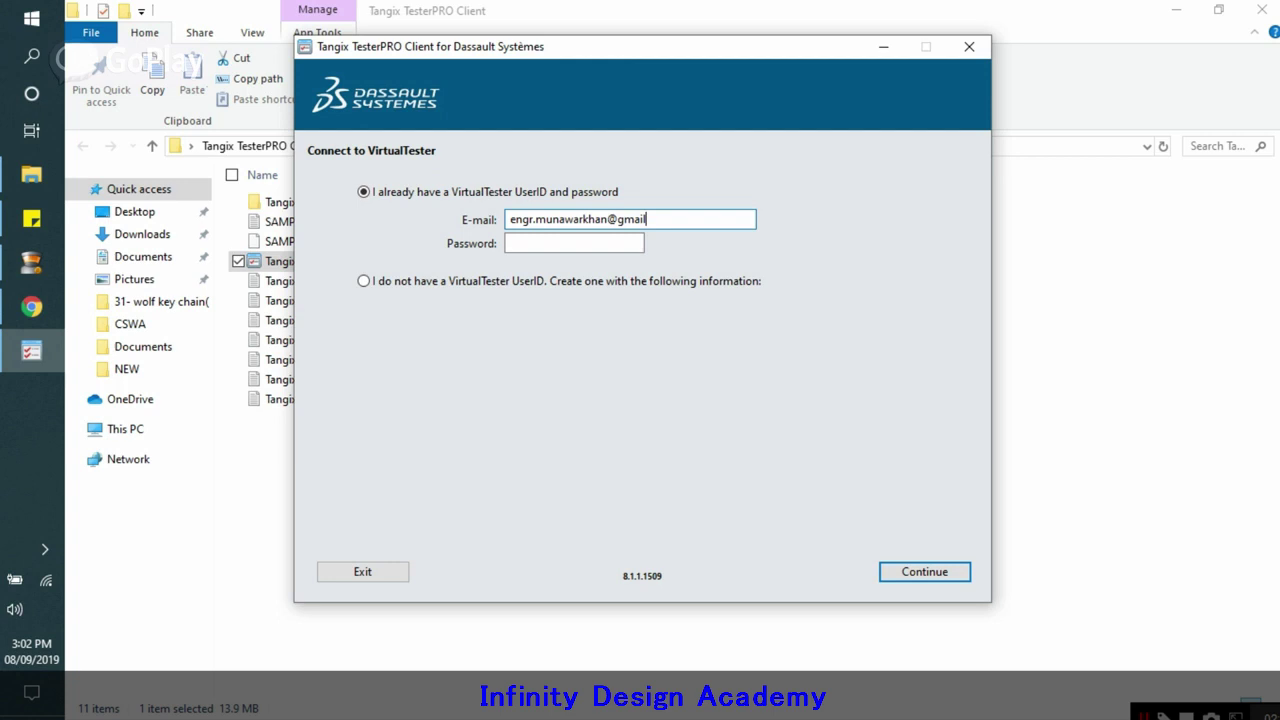
{"action": "key", "text": "Tab"}
{"action": "type", "text": "*"}
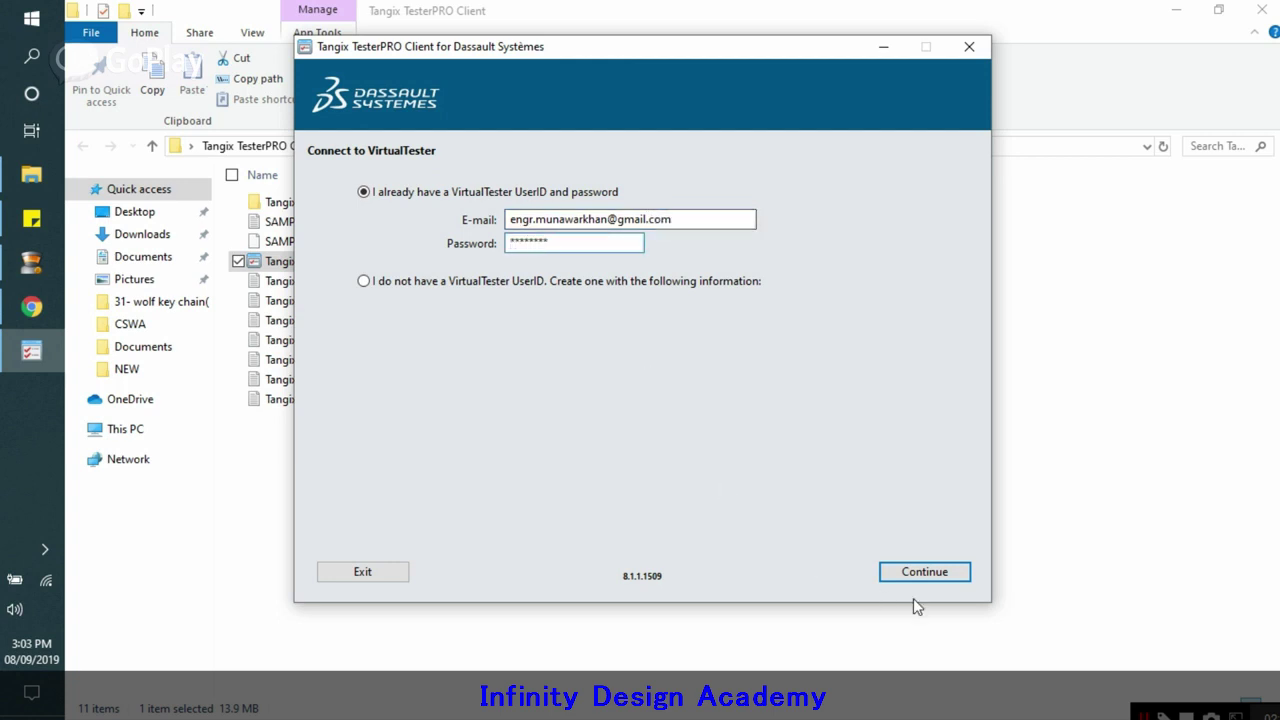
{"action": "left_click", "coordinate": [926, 571]}
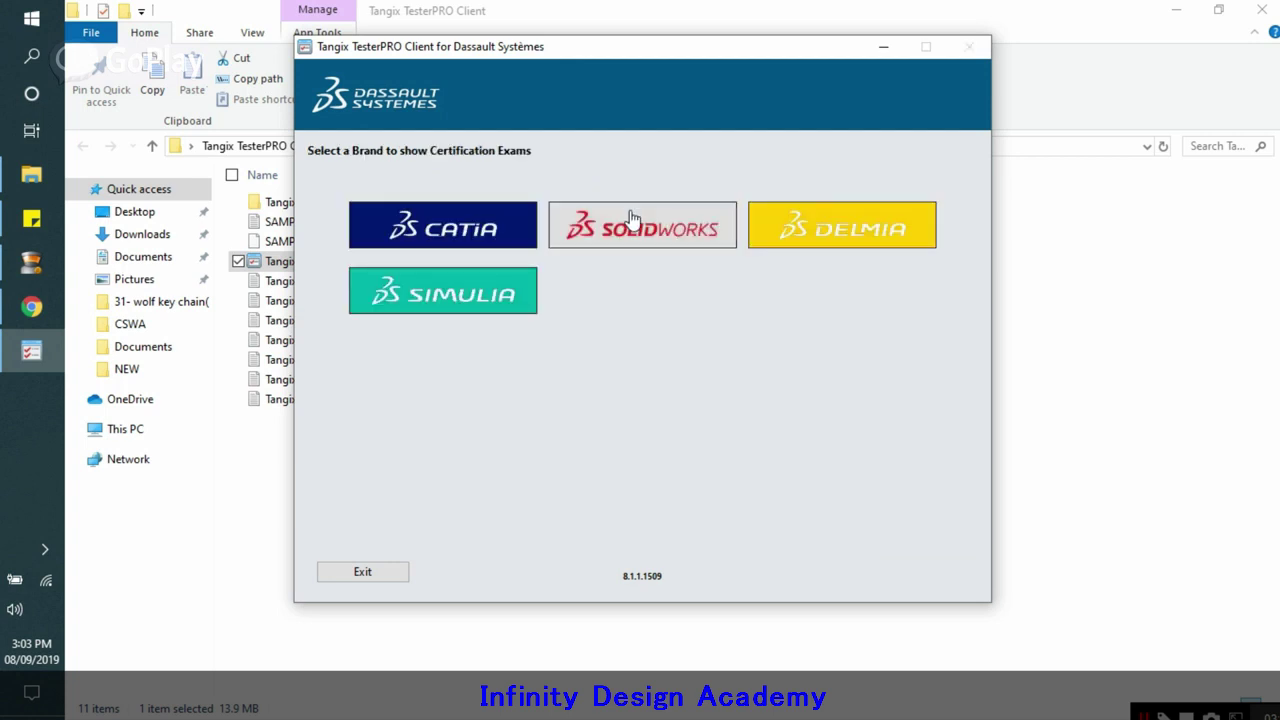
- Select CSWA (full exam) among the SOLIDWORKS certifications and open the certification store to buy a credit
{"action": "left_click", "coordinate": [688, 251]}
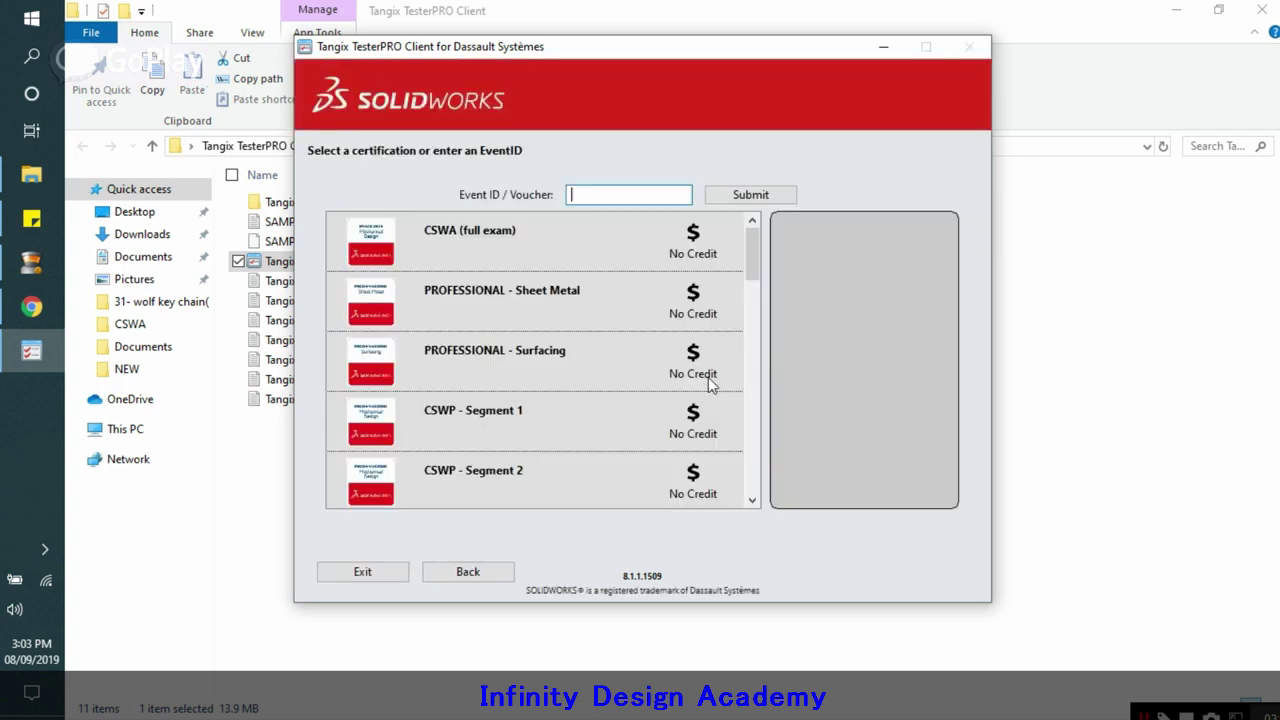
{"action": "left_click_drag", "start_coordinate": [753, 251], "coordinate": [749, 490]}
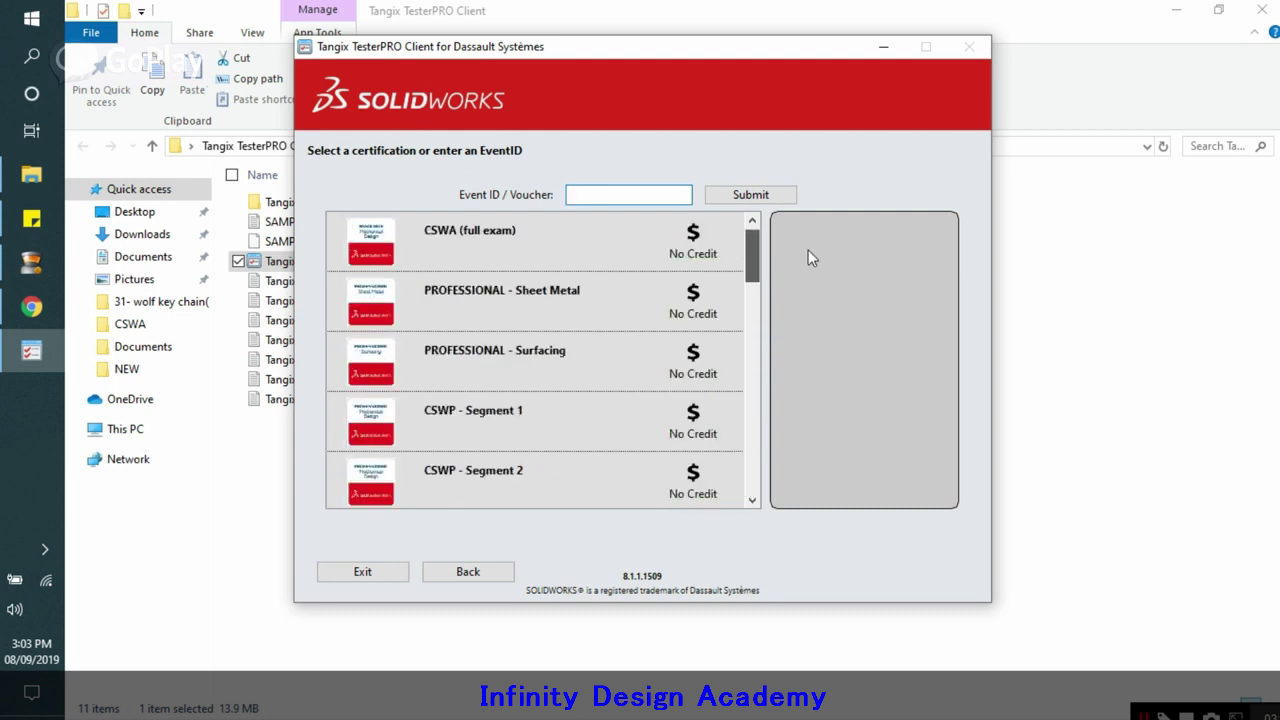
{"action": "left_click", "coordinate": [689, 246]}
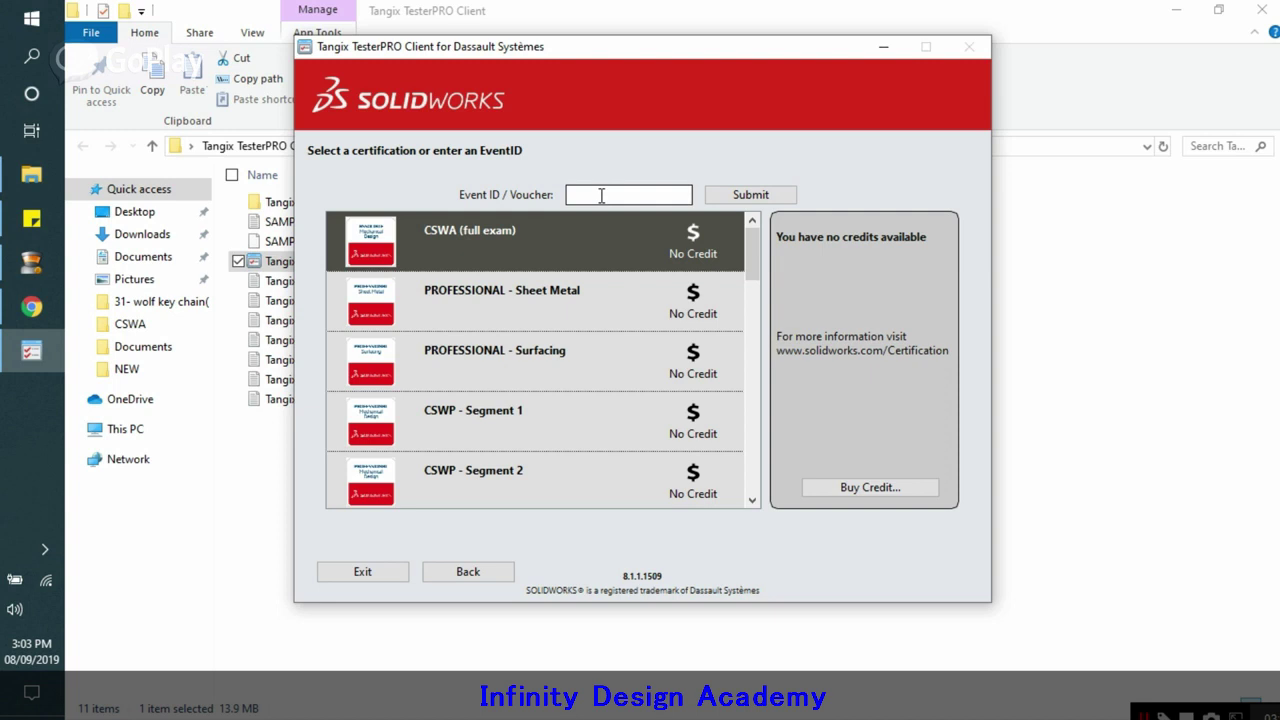
{"action": "left_click", "coordinate": [866, 490]}
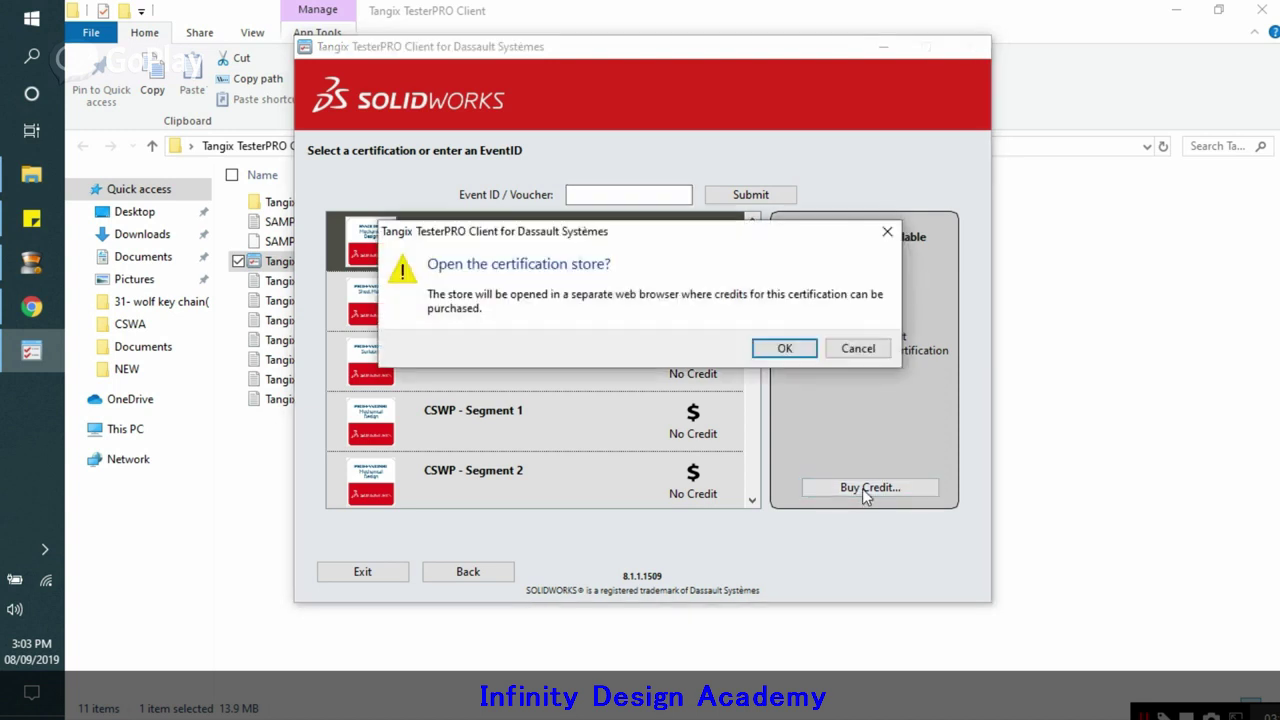
{"action": "left_click", "coordinate": [776, 349]}
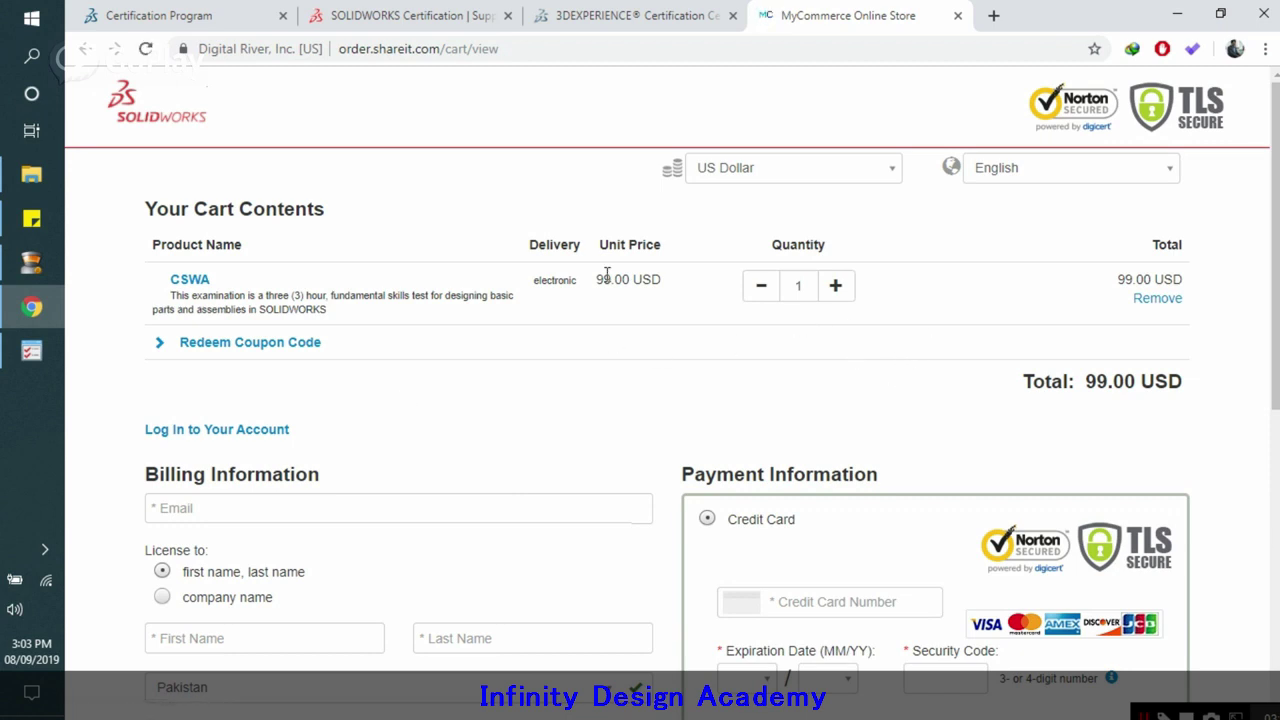
- Review the CSWA order page, examining the unit price, the billing fields including the additional ones, and the payment options
{"action": "scroll", "coordinate": [530, 366], "scroll_direction": "down", "scroll_amount": 2}
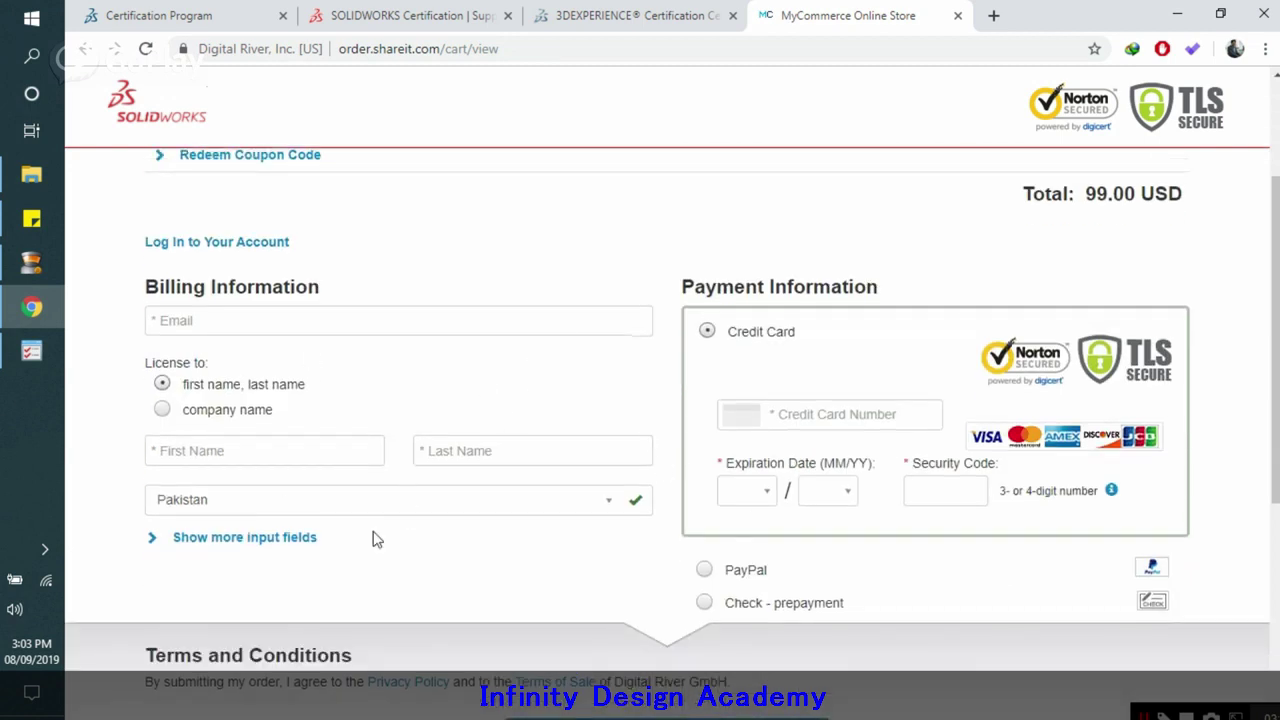
{"action": "left_click", "coordinate": [299, 548]}
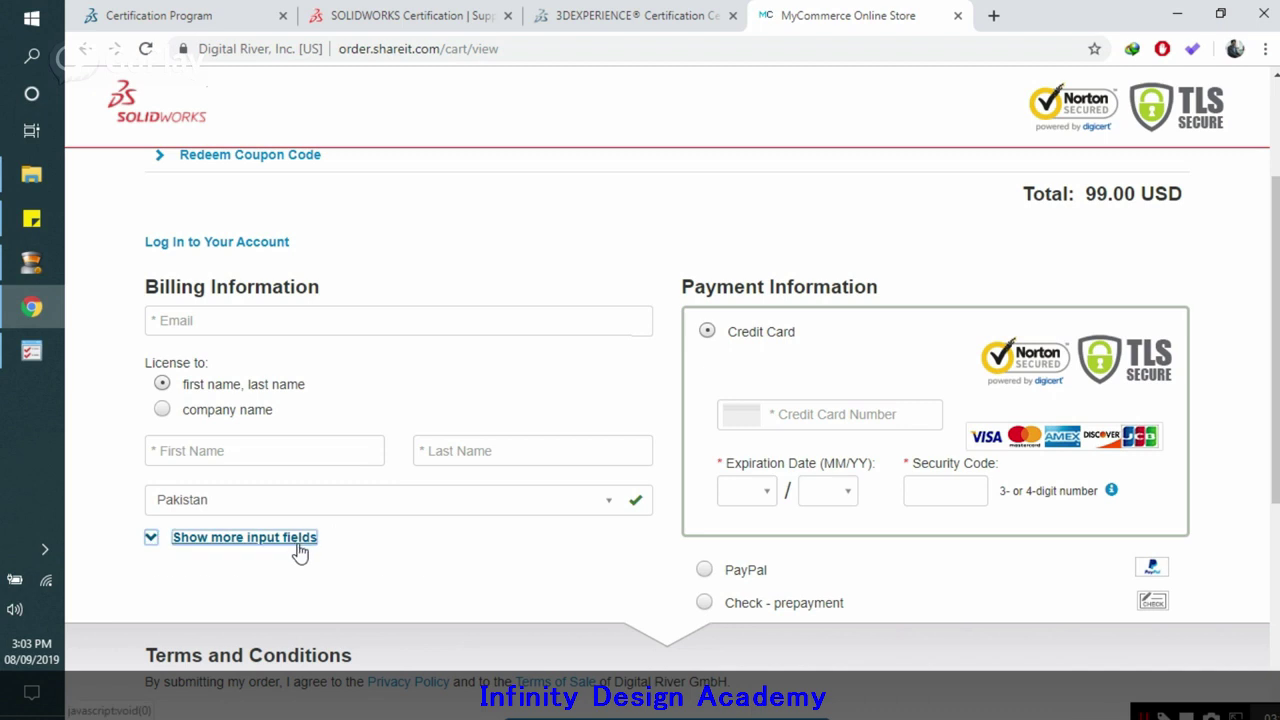
{"action": "scroll", "coordinate": [311, 514], "scroll_direction": "down", "scroll_amount": 3}
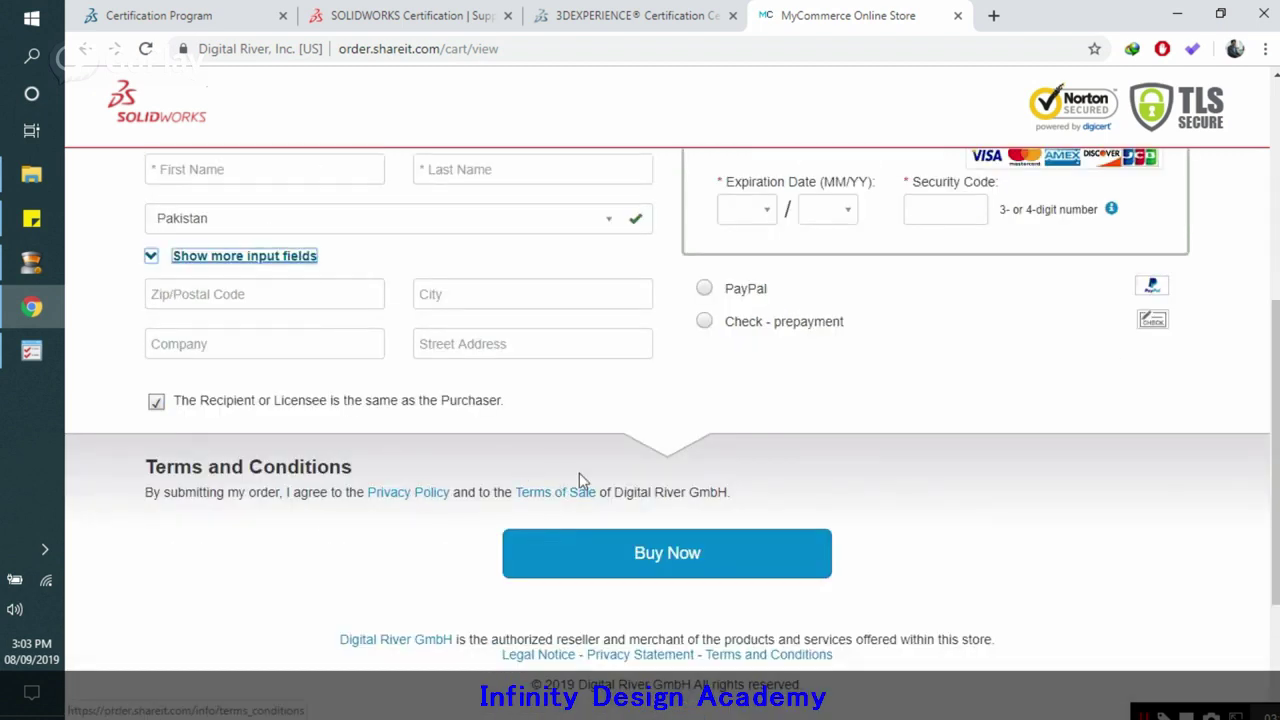
{"action": "scroll", "coordinate": [579, 473], "scroll_direction": "up", "scroll_amount": 4}
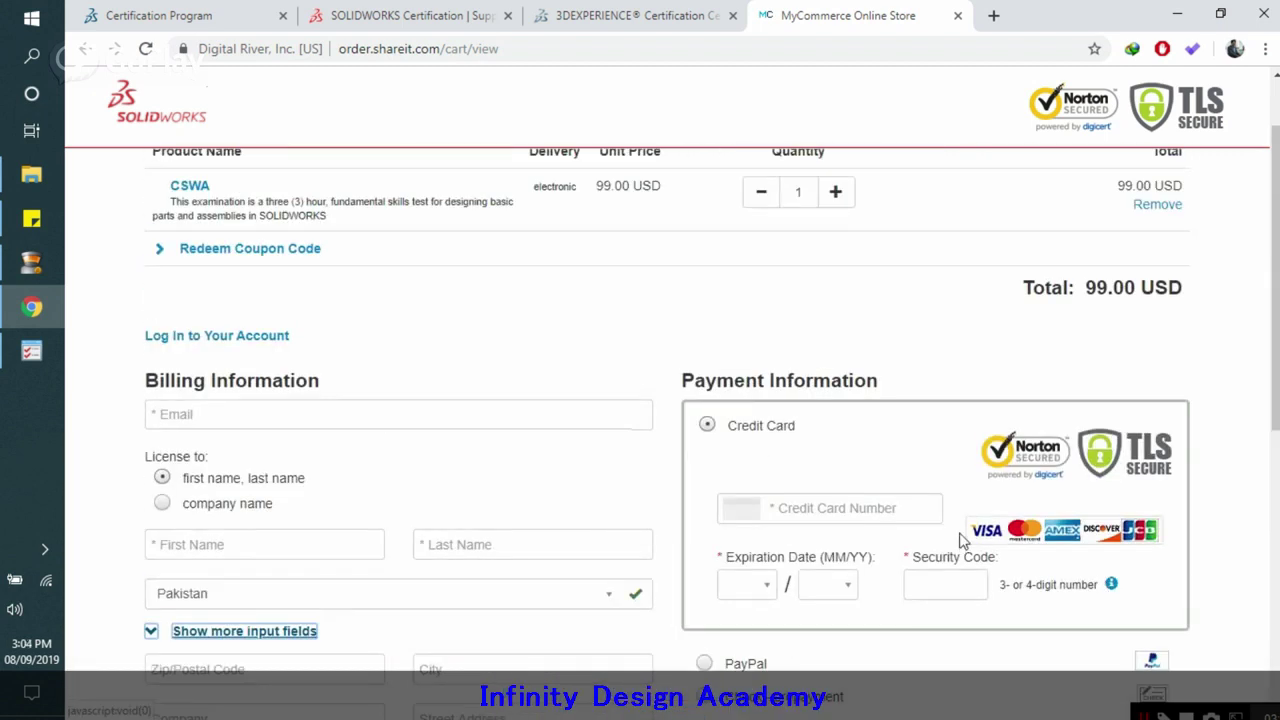
{"action": "scroll", "coordinate": [694, 458], "scroll_direction": "up", "scroll_amount": 1}
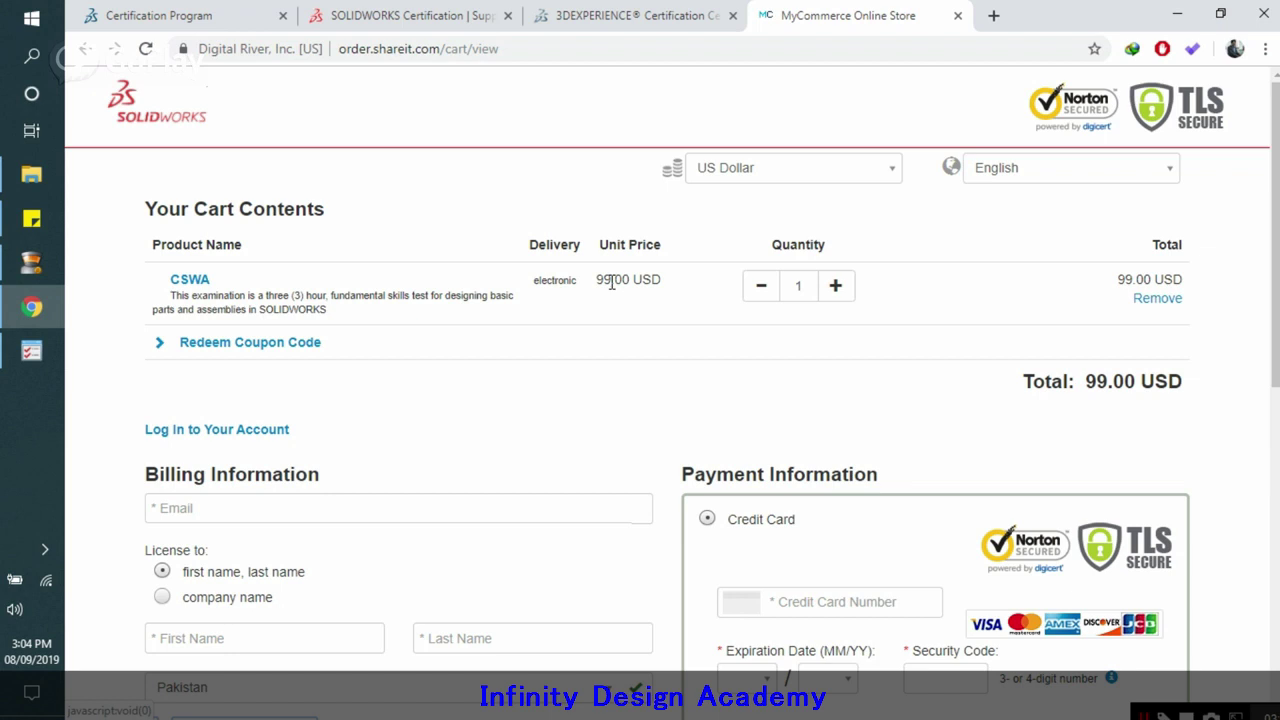
{"action": "scroll", "coordinate": [491, 420], "scroll_direction": "down", "scroll_amount": 4}
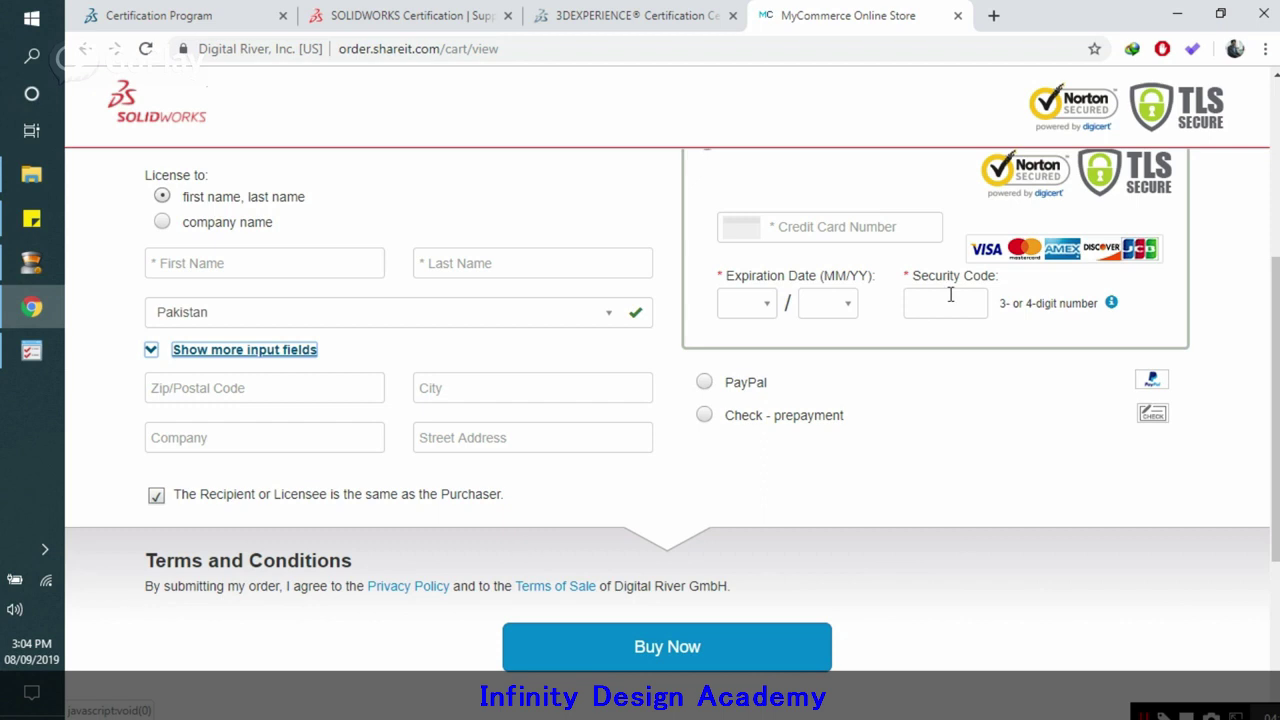
{"action": "scroll", "coordinate": [851, 394], "scroll_direction": "up", "scroll_amount": 1}
{"action": "scroll", "coordinate": [743, 563], "scroll_direction": "down", "scroll_amount": 3}
{"action": "scroll", "coordinate": [848, 383], "scroll_direction": "up", "scroll_amount": 4}
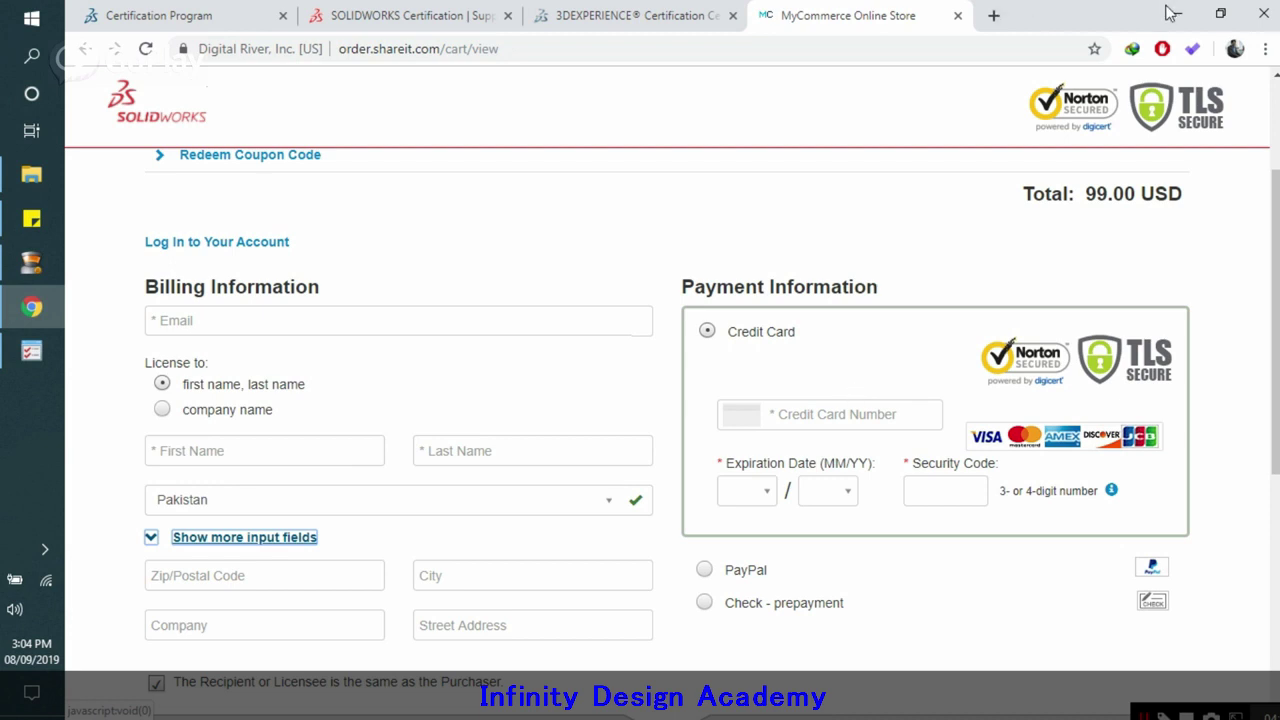
- Switch back to Tangix TesterPRO, refresh the certification list and locate the free sample exams
{"action": "left_click", "coordinate": [32, 350]}
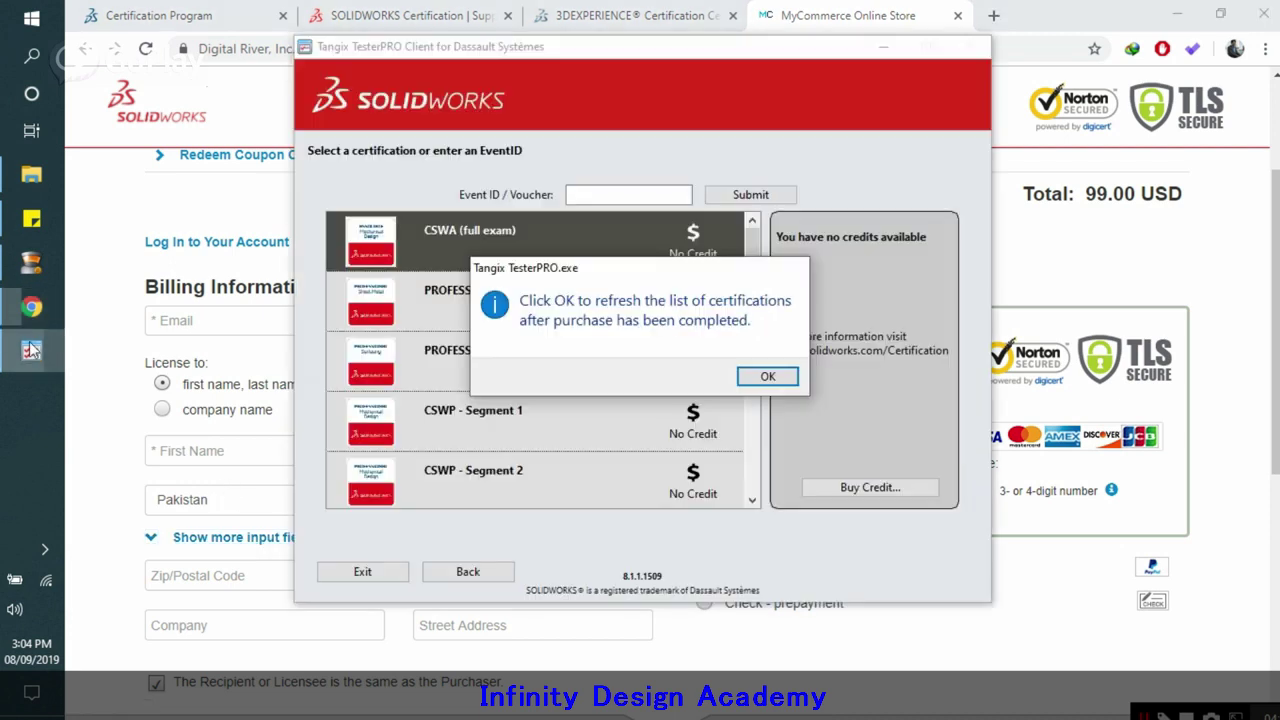
{"action": "left_click", "coordinate": [760, 377]}
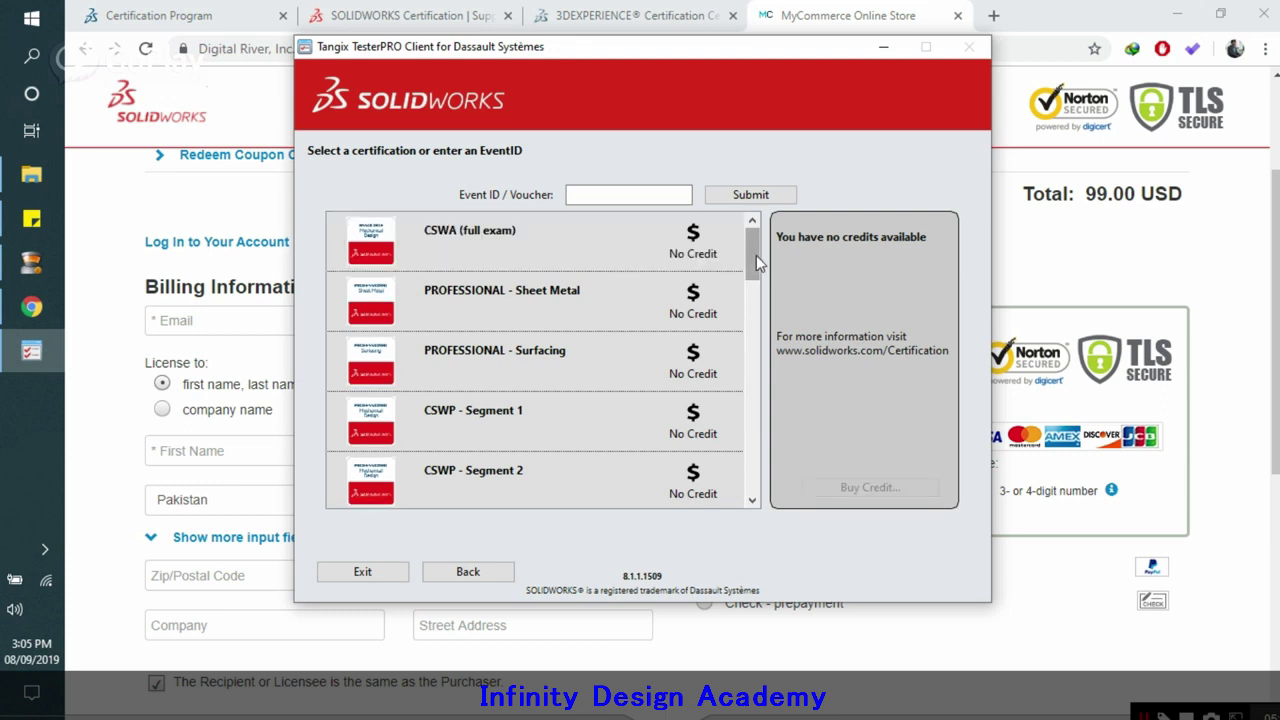
{"action": "mouse_move", "coordinate": [757, 251]}
{"action": "left_mouse_down"}
{"action": "mouse_move", "coordinate": [768, 450]}
{"action": "mouse_move", "coordinate": [765, 436]}
{"action": "left_mouse_up"}
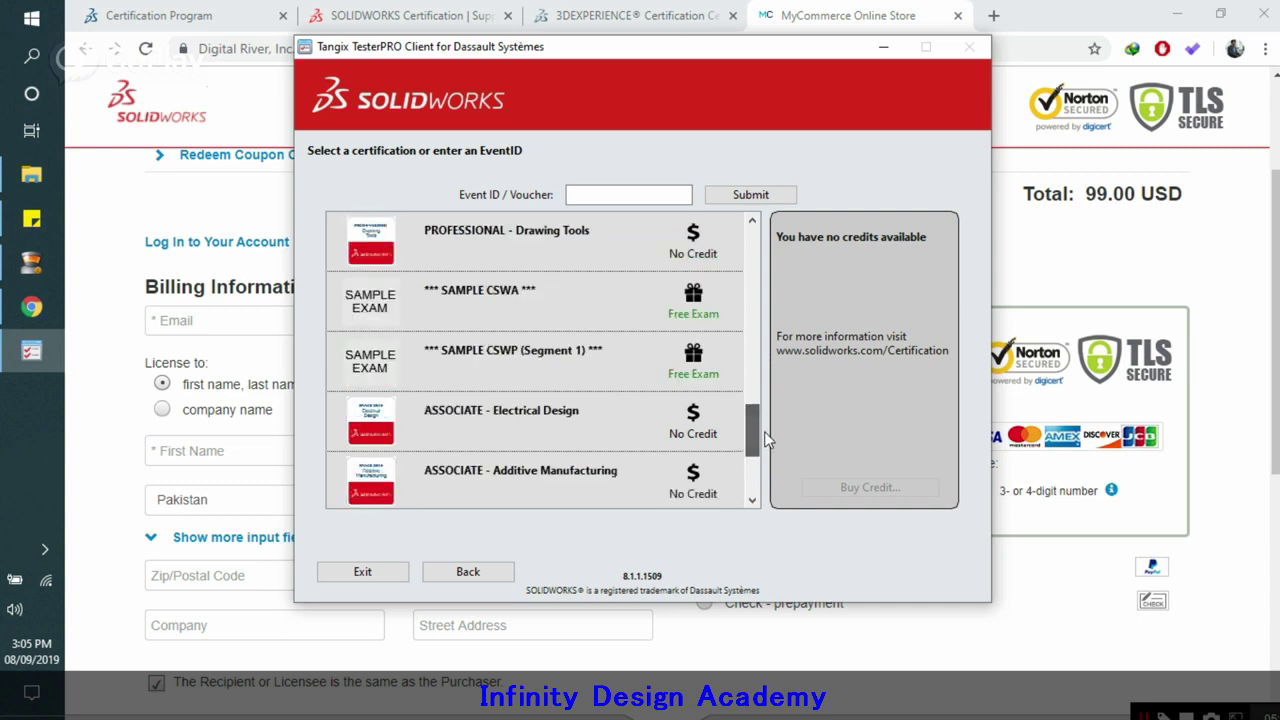